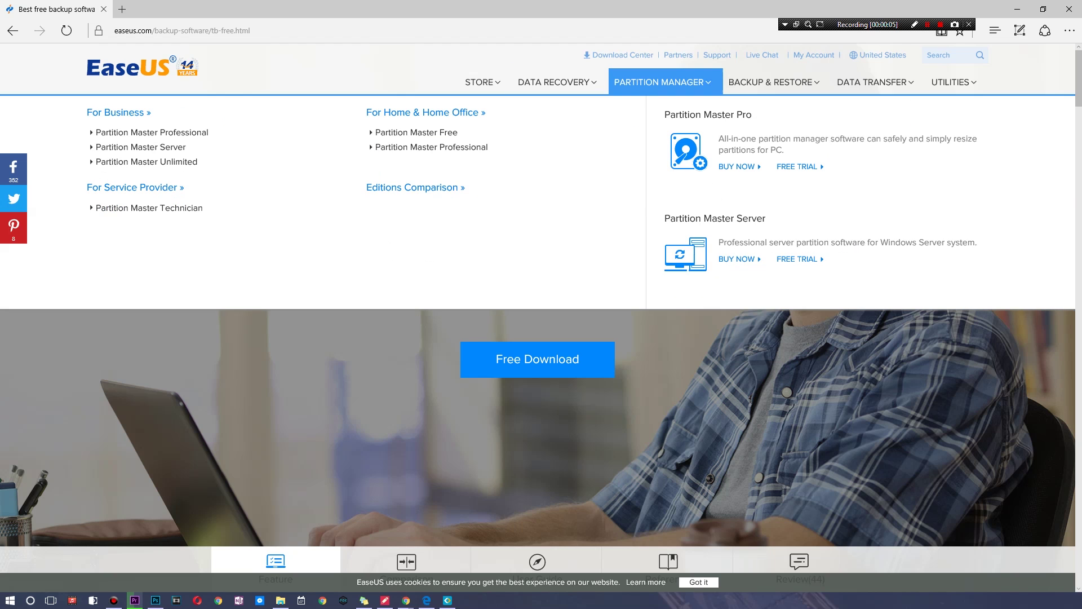
# - Scroll the Edge product page down to the Free, Home and Workstation Edition Comparison table
pyautogui.moveTo(771, 82)
pyautogui.moveTo(873, 82)
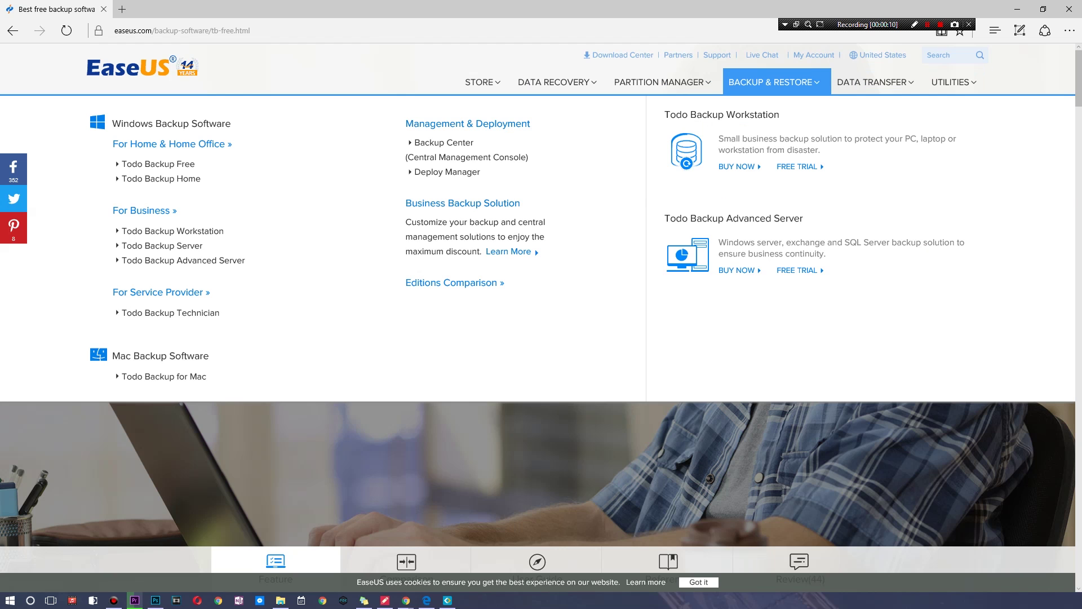
pyautogui.moveTo(659, 82)
pyautogui.moveTo(557, 82)
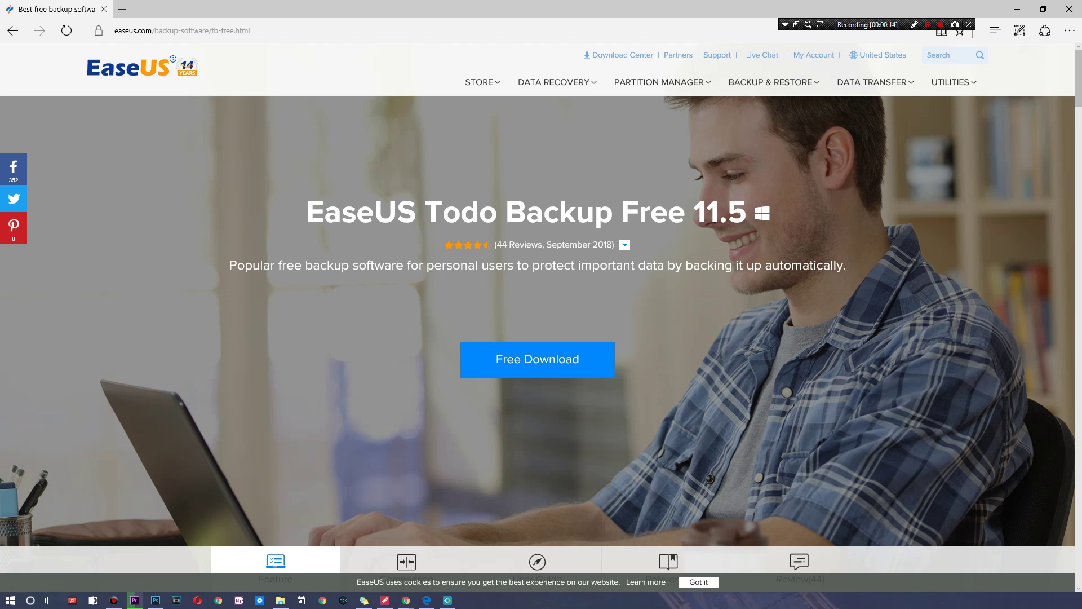
pyautogui.scroll(-8, 542, 308)
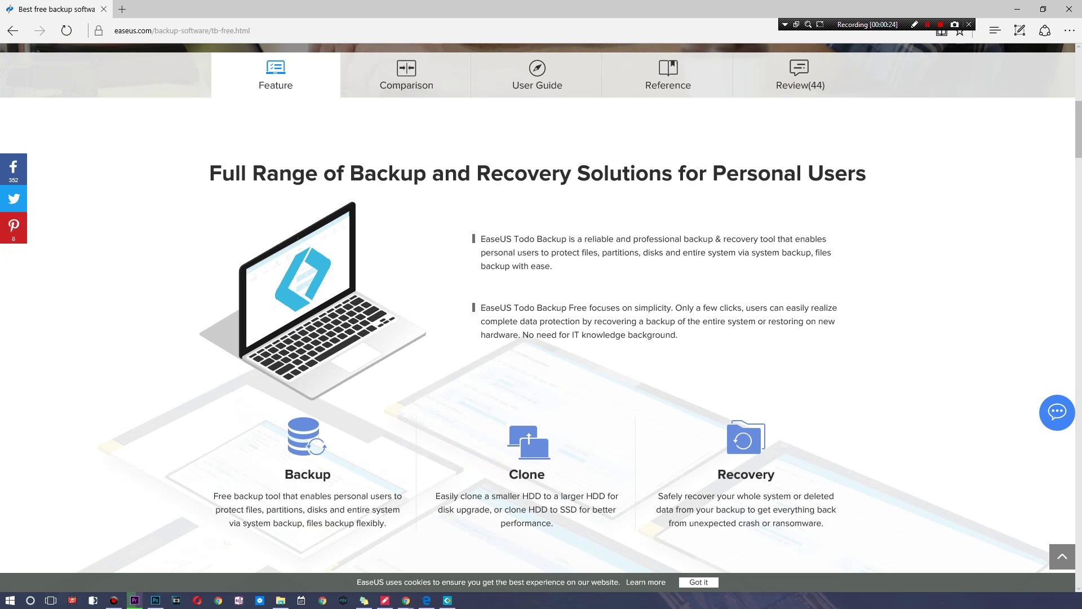
pyautogui.scroll(-3, 541, 316)
pyautogui.scroll(3, 541, 315)
pyautogui.scroll(-10, 541, 316)
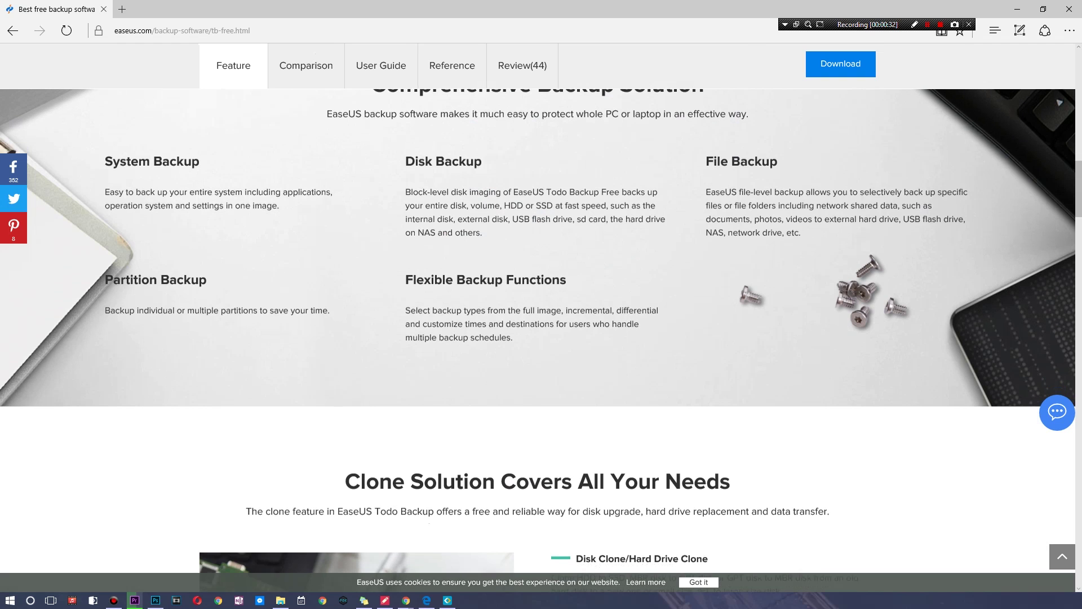
pyautogui.scroll(-7, 538, 340)
pyautogui.scroll(1, 538, 340)
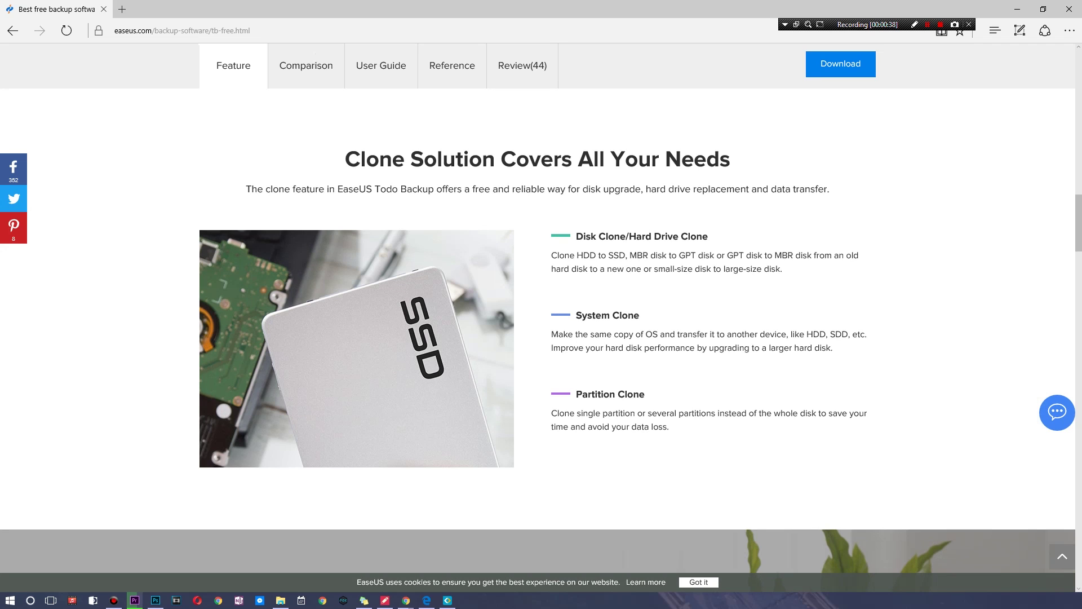
pyautogui.scroll(-8, 538, 340)
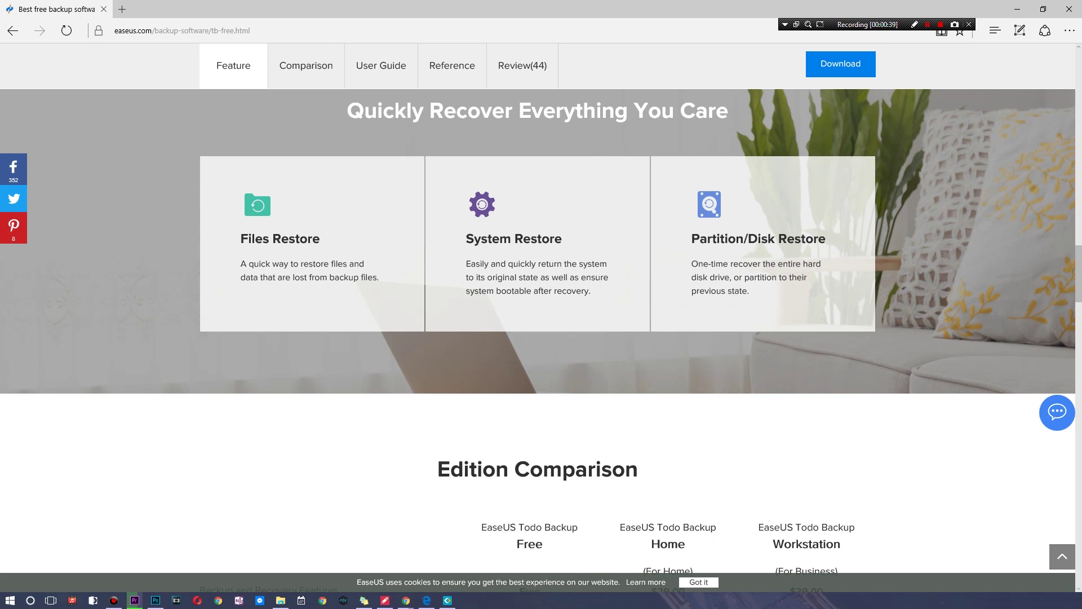
pyautogui.scroll(-6, 538, 340)
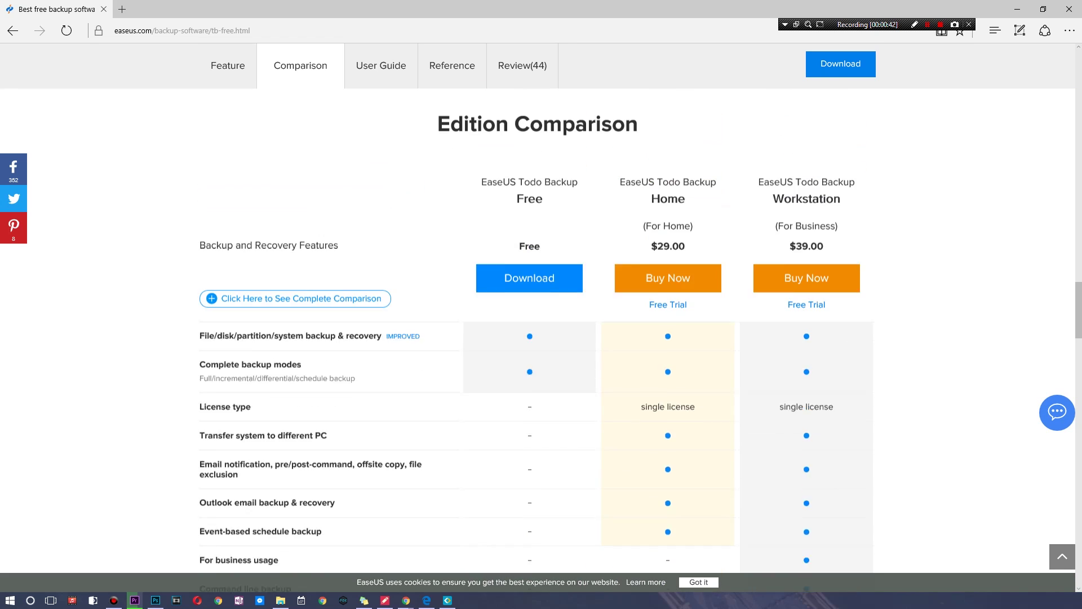
pyautogui.scroll(-5, 538, 340)
pyautogui.scroll(7, 538, 340)
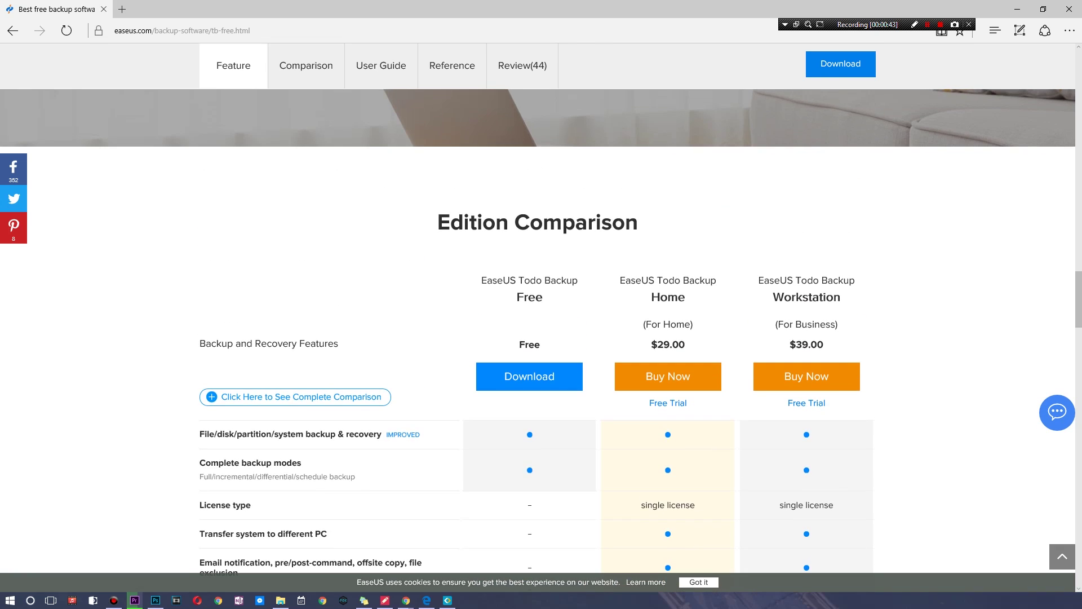
pyautogui.hotkey('alt', 'Tab')
# - Expand the EaseUS sidebar labels and start a new Disk/Partition Backup
pyautogui.scroll(6, 959, 338)
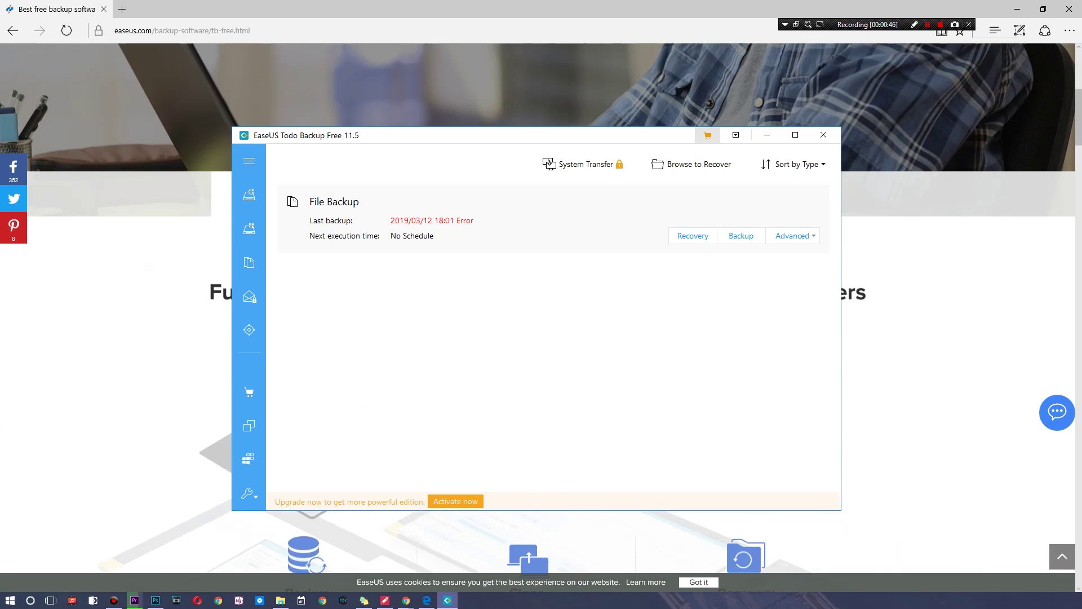
pyautogui.scroll(-5, 959, 339)
pyautogui.scroll(1, 538, 338)
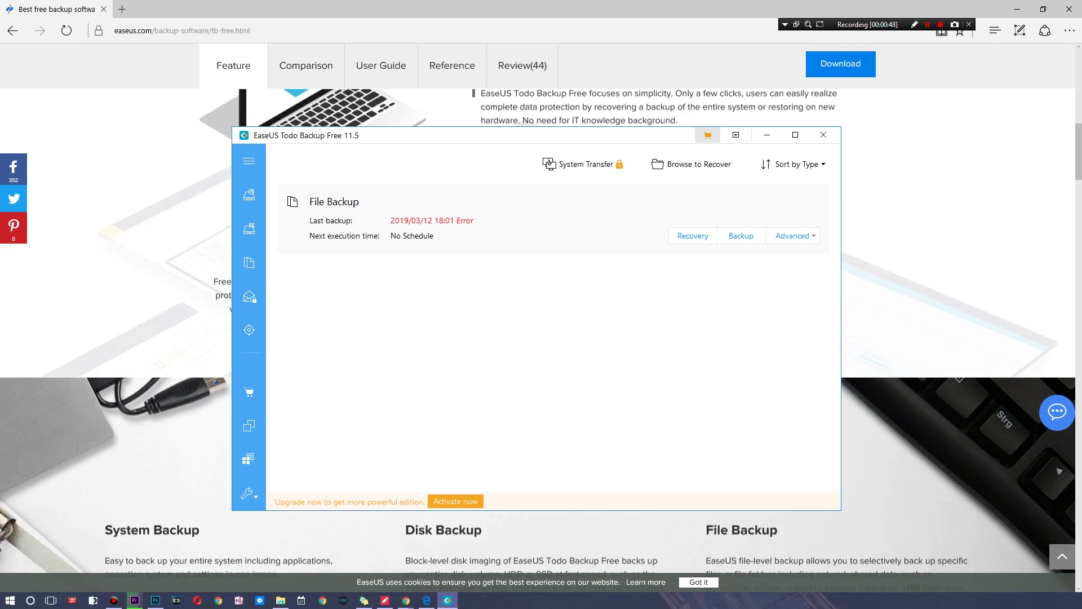
pyautogui.scroll(-5, 538, 338)
pyautogui.scroll(3, 538, 338)
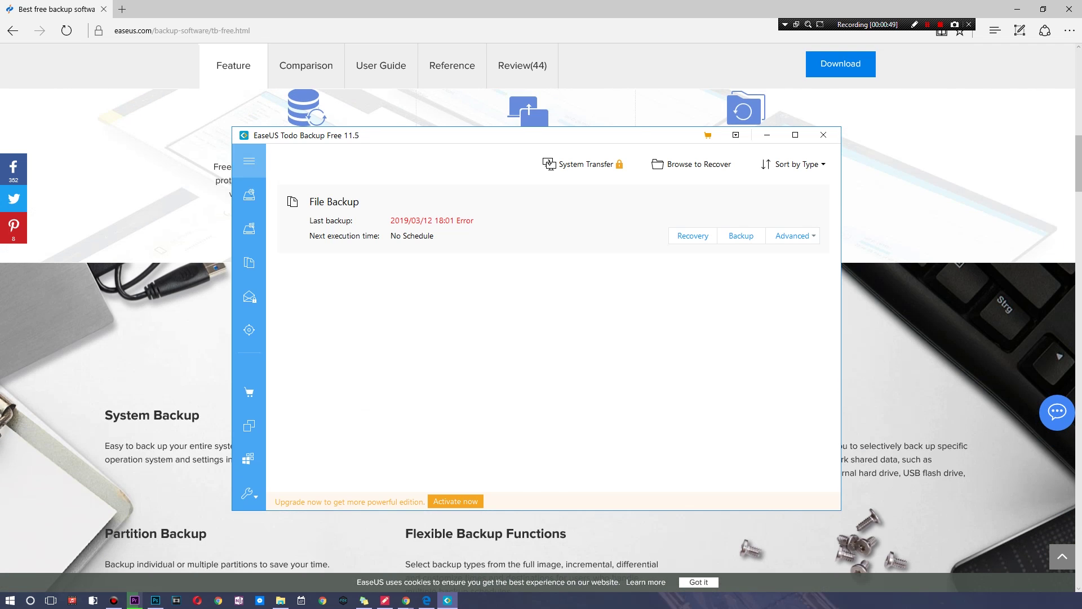
pyautogui.click(249, 162)
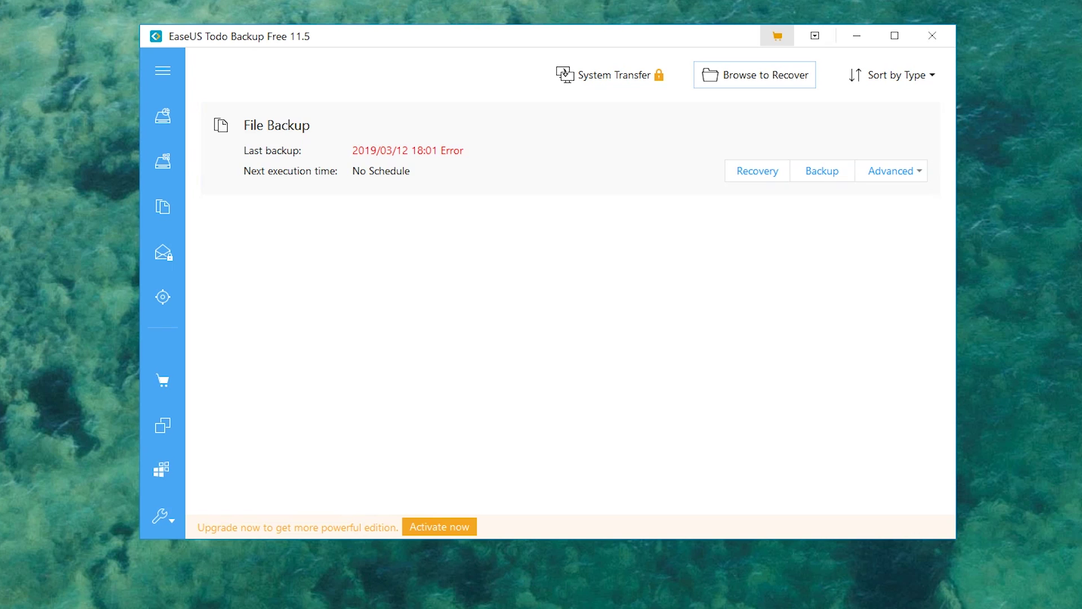
pyautogui.click(163, 115)
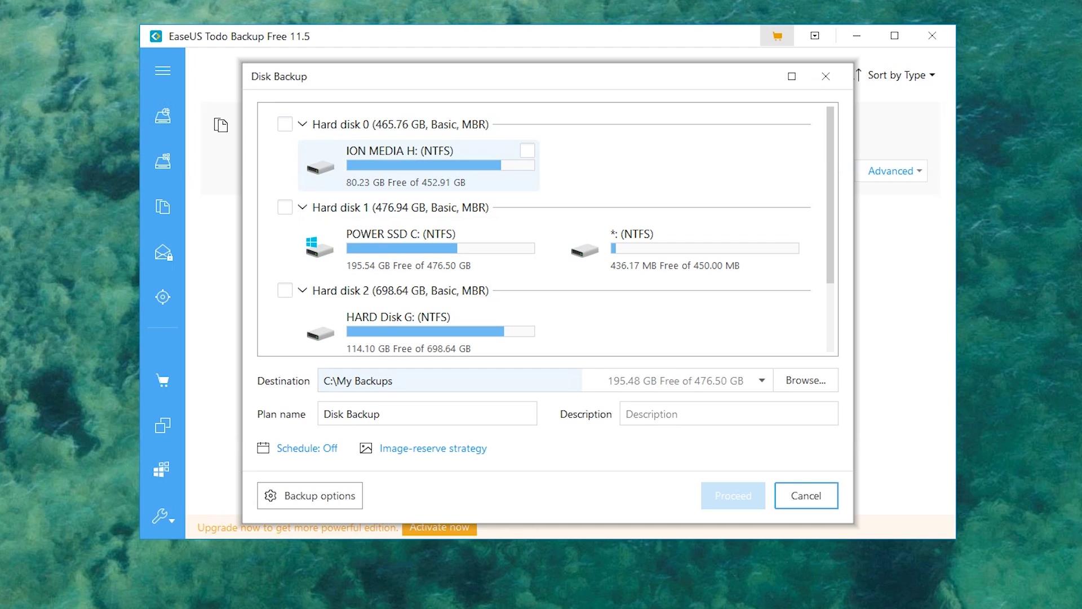
# - Tick Hard disk 0 (ION MEDIA H:) as the source and select the trailing 0 of plan name 'Disk 0'
pyautogui.scroll(-2, 547, 228)
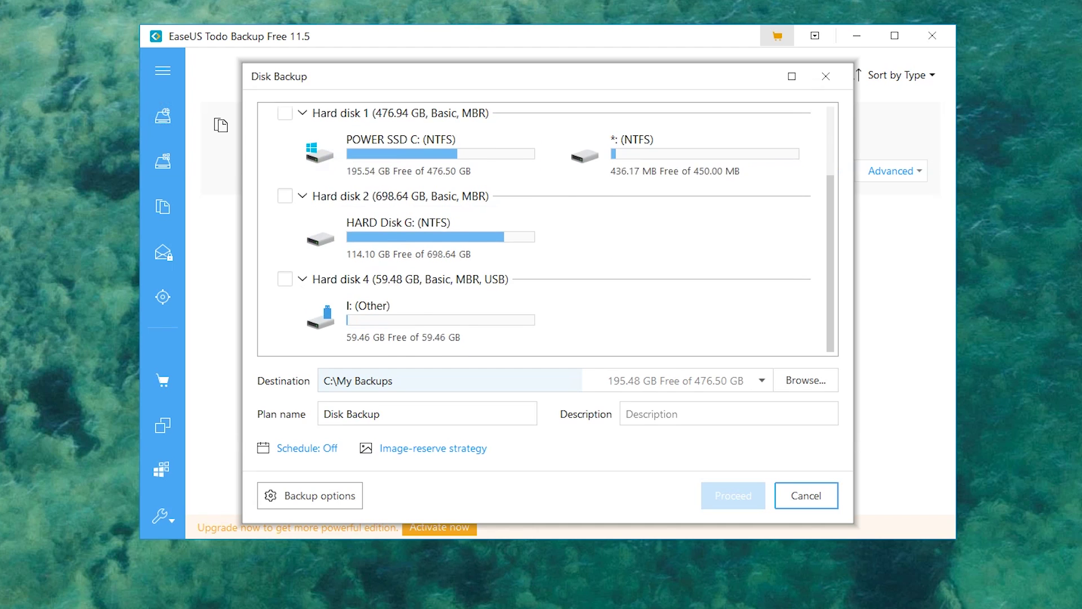
pyautogui.scroll(2, 547, 228)
pyautogui.scroll(-2, 547, 228)
pyautogui.scroll(2, 547, 229)
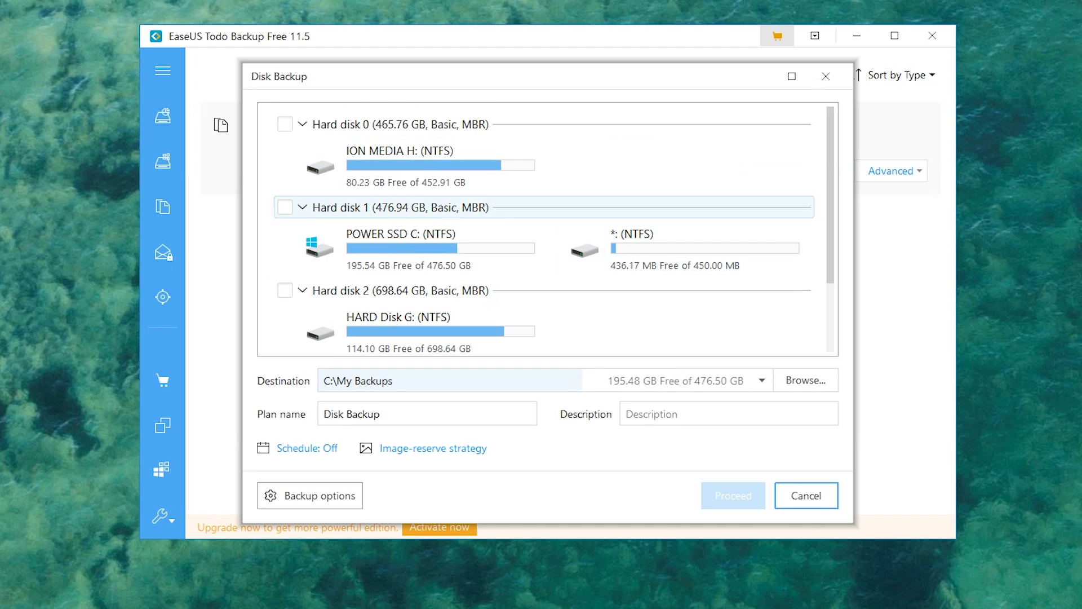
pyautogui.click(285, 124)
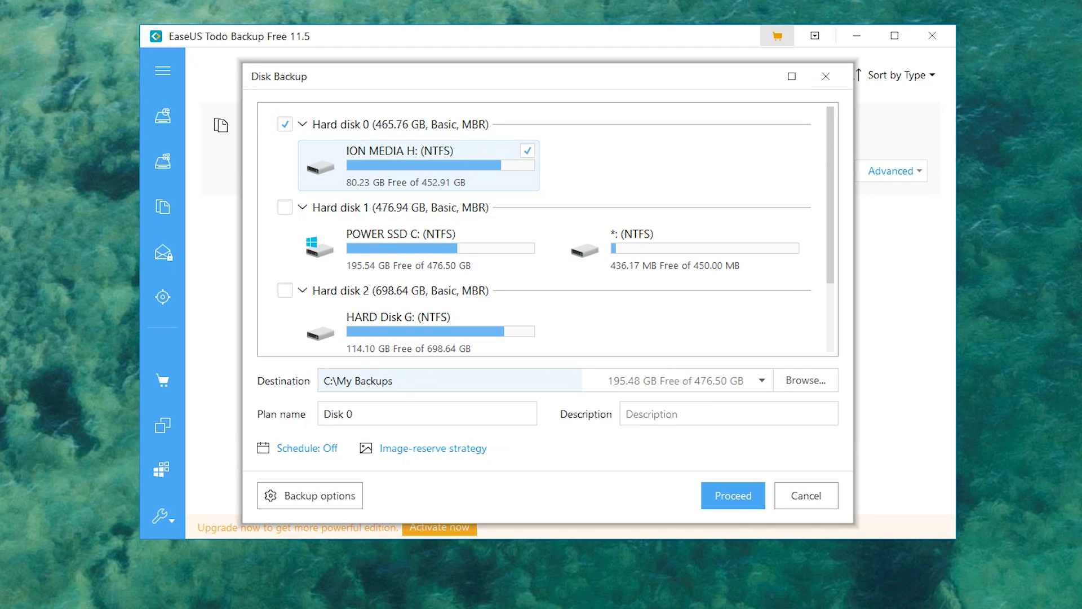
pyautogui.click(434, 422)
pyautogui.hotkey('shift', 'Left')
# - Open the Disk 0 plan's Backup options and view the Encryption page, left unencrypted
pyautogui.click(292, 496)
pyautogui.moveTo(635, 117)
pyautogui.mouseDown()
pyautogui.moveTo(667, 96)
pyautogui.moveTo(642, 107)
pyautogui.mouseUp()
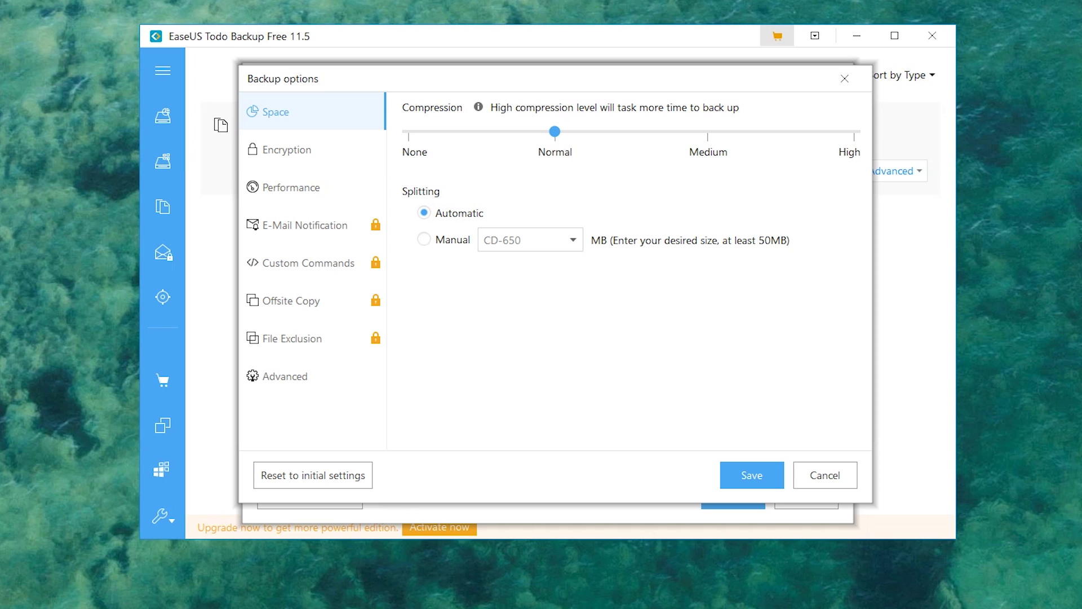
pyautogui.click(312, 151)
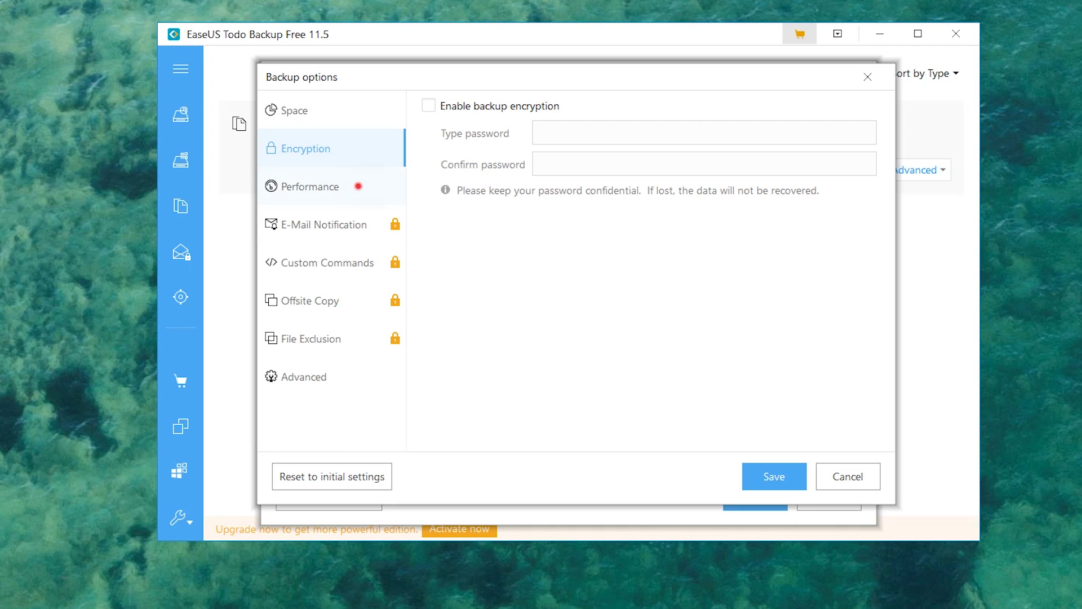
# - View the Performance settings: Medium priority and network transfer speed 0
pyautogui.click(358, 186)
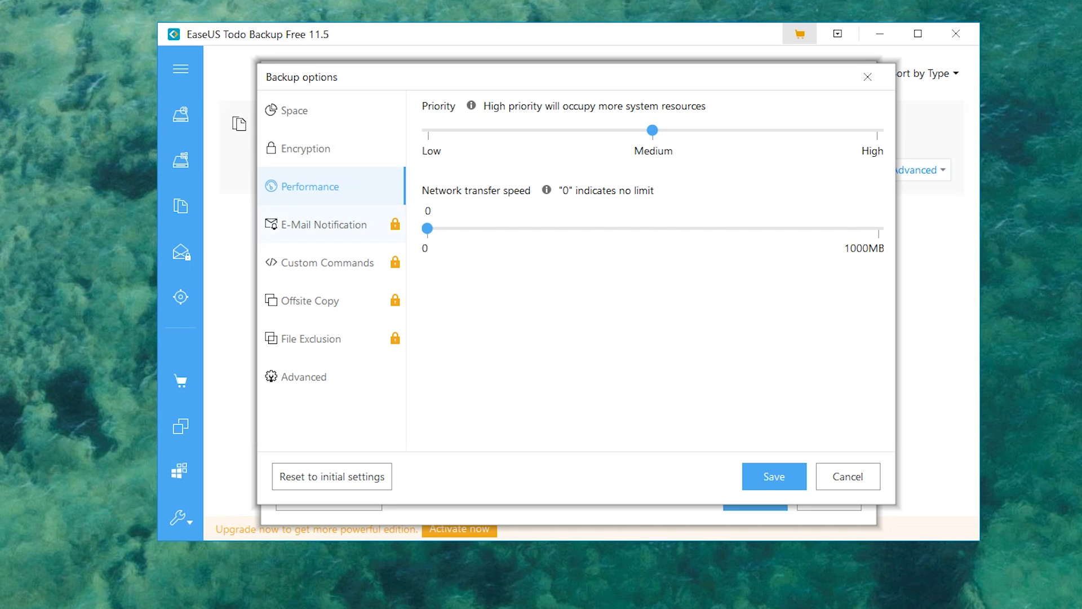
# - View the E-Mail Notification page, locked behind an upgrade, with SMTP port 25
pyautogui.click(308, 219)
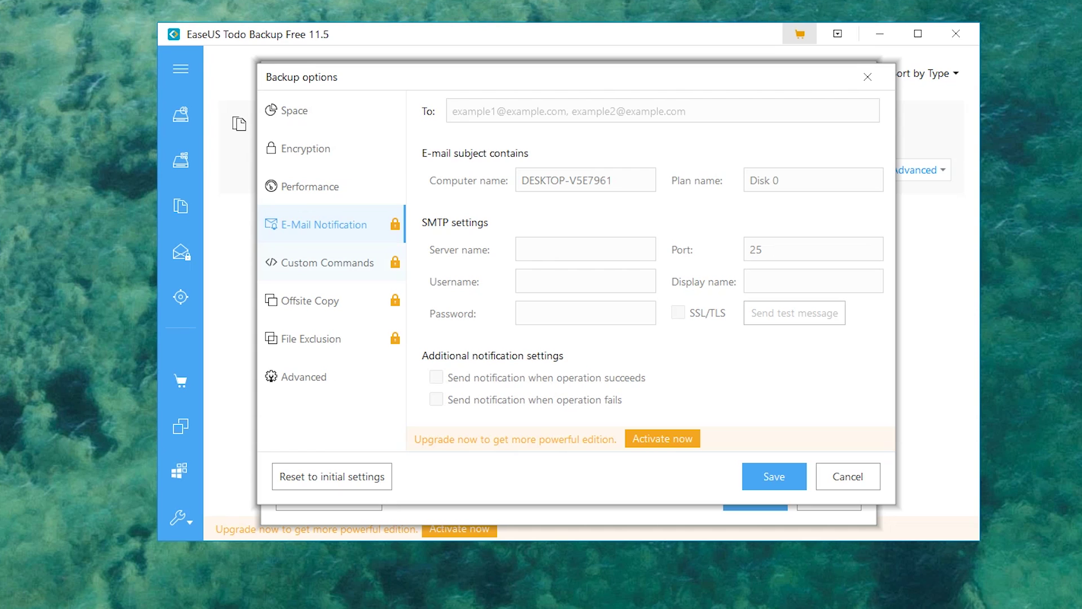
# - Review the command, exclusion, offsite copy and sector-by-sector pages, save options, and cancel the disk backup
pyautogui.click(331, 255)
pyautogui.click(358, 328)
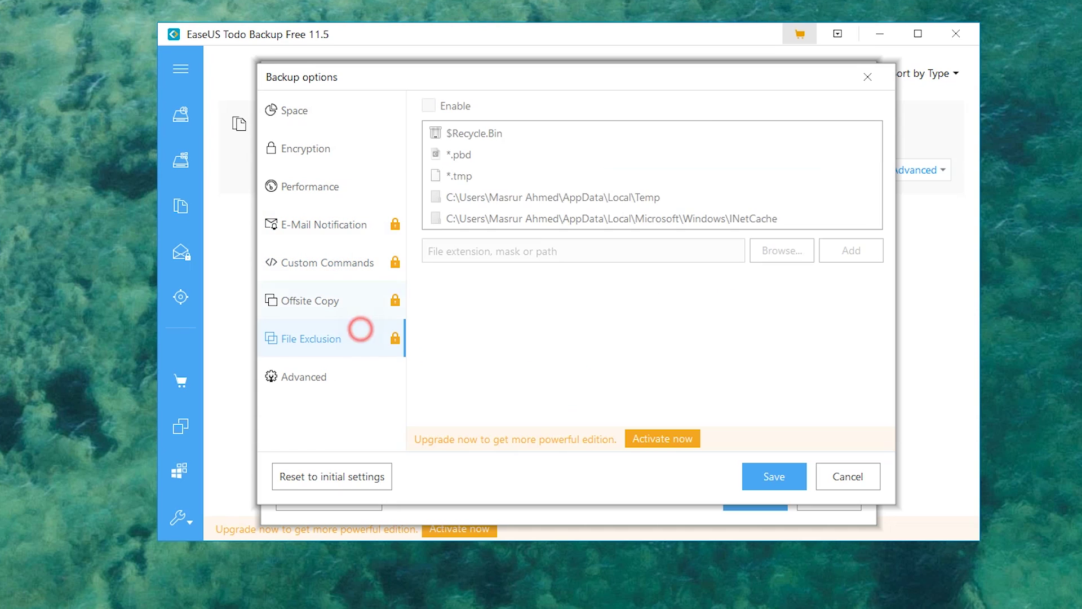
pyautogui.click(365, 300)
pyautogui.click(353, 337)
pyautogui.click(314, 379)
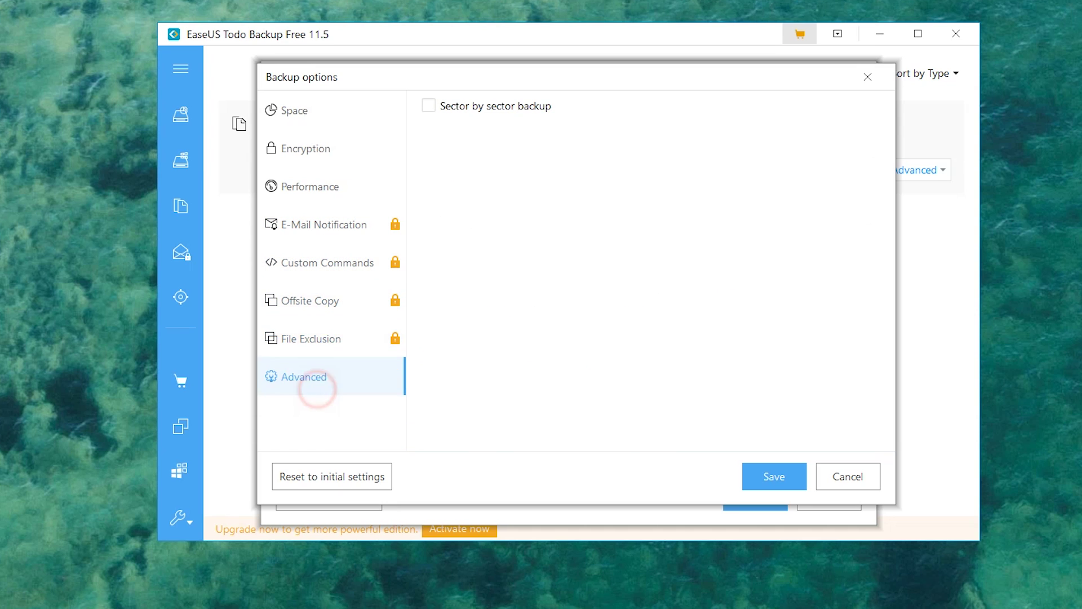
pyautogui.click(762, 473)
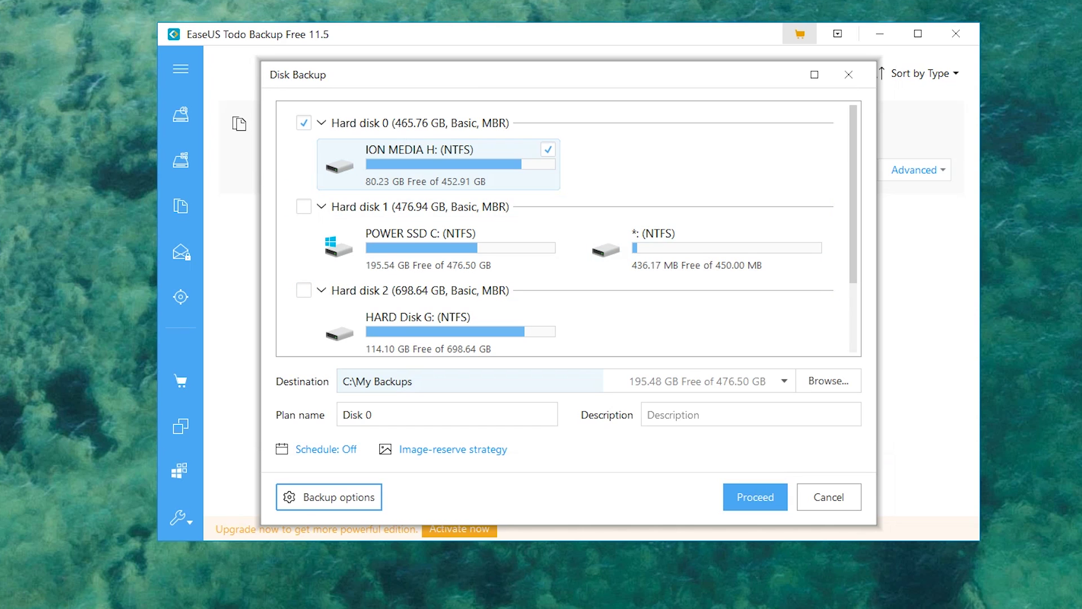
pyautogui.click(821, 493)
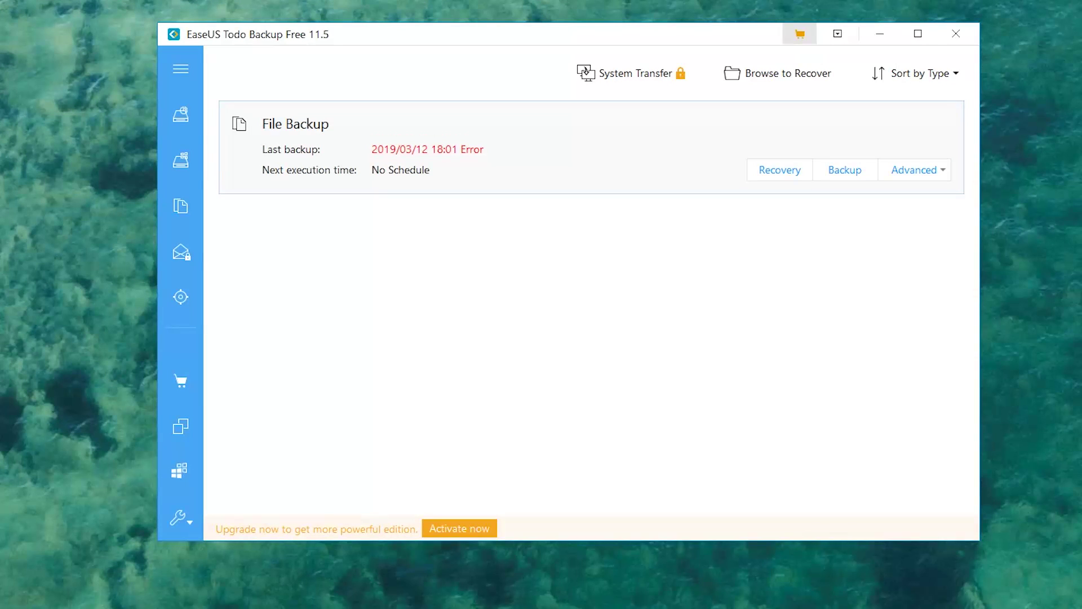
# - Open and cancel the System Backup setup, then start a new File Backup
pyautogui.click(181, 160)
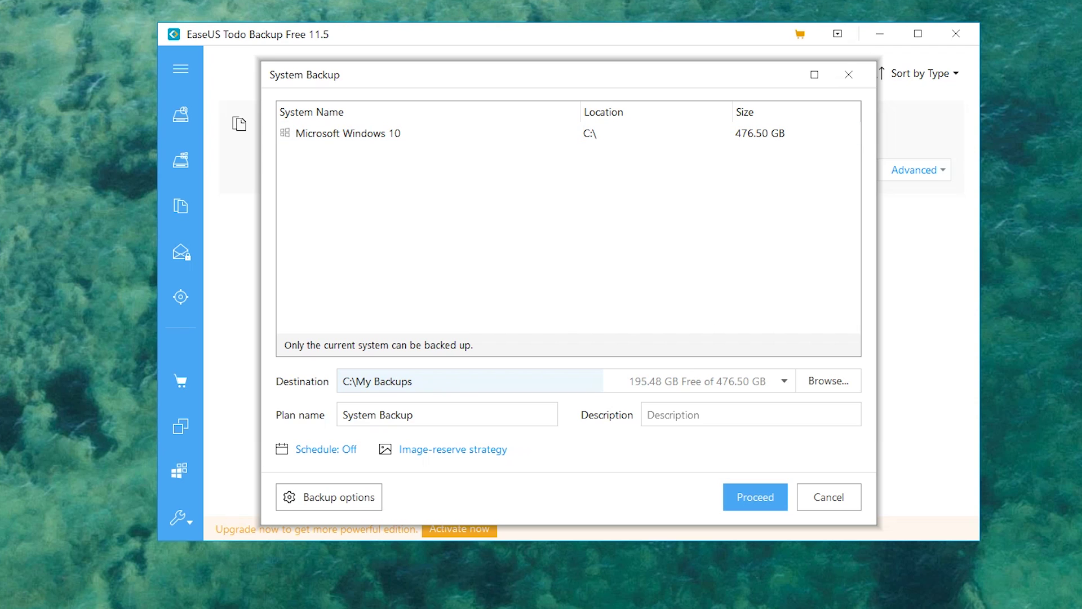
pyautogui.click(845, 505)
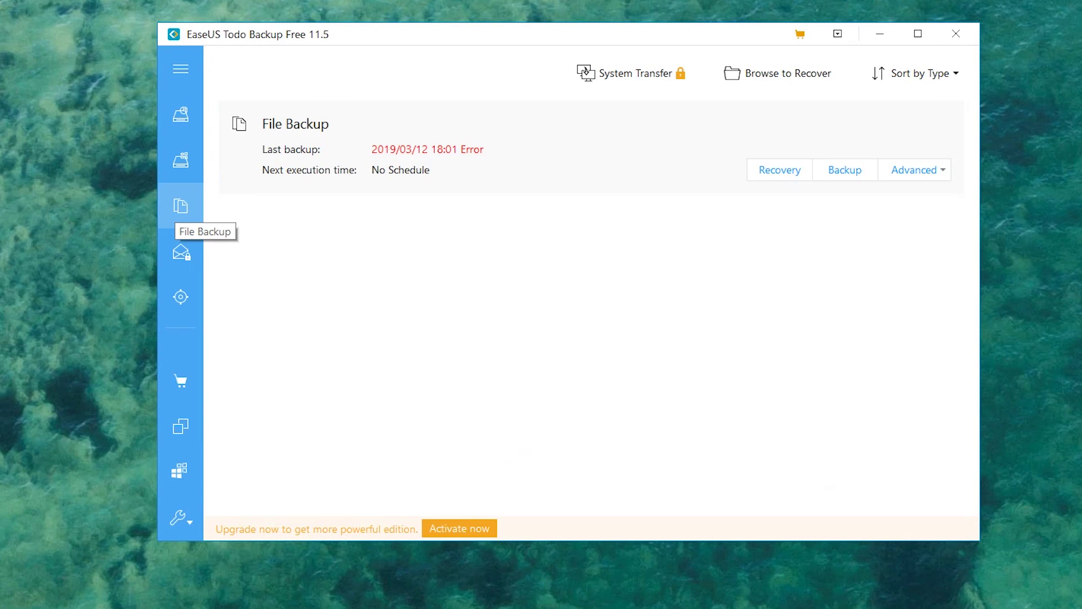
pyautogui.click(180, 206)
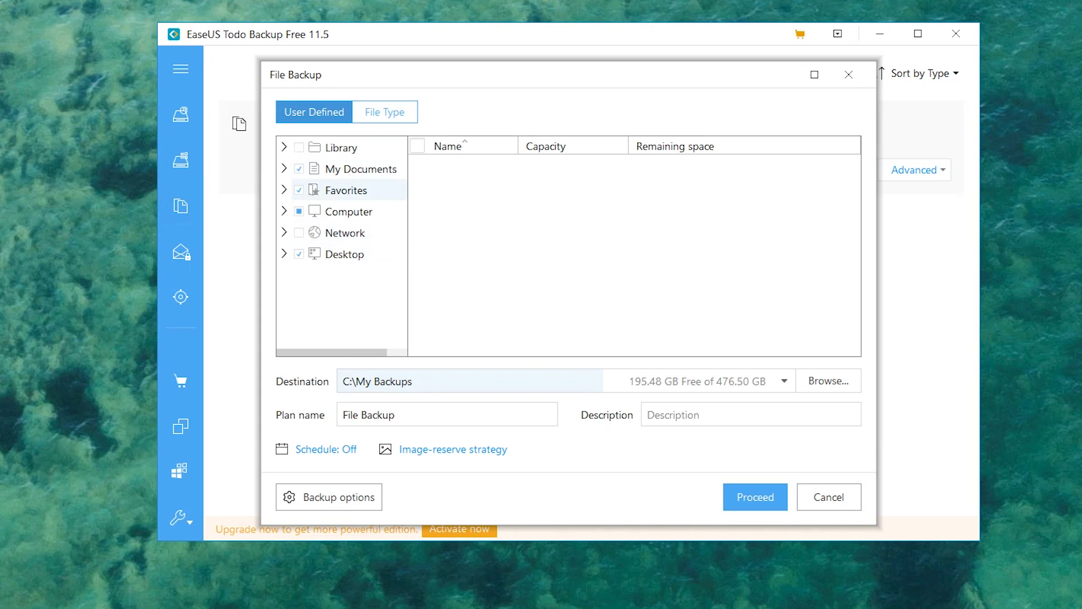
# - Limit the backup source to only the Outlook Files folder in My Documents
pyautogui.click(367, 169)
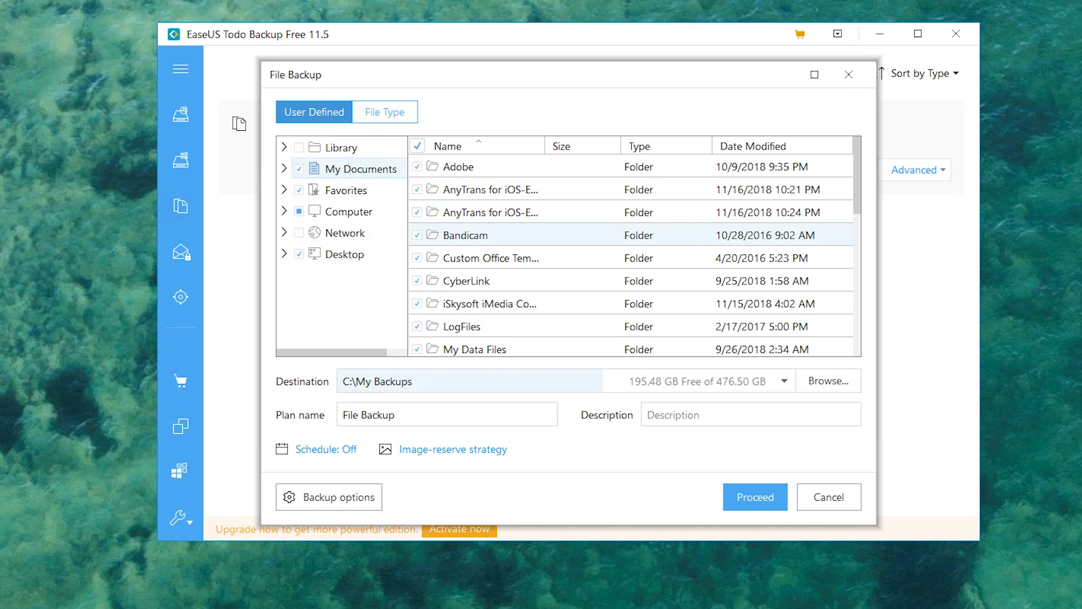
pyautogui.click(519, 238)
pyautogui.scroll(-2, 519, 248)
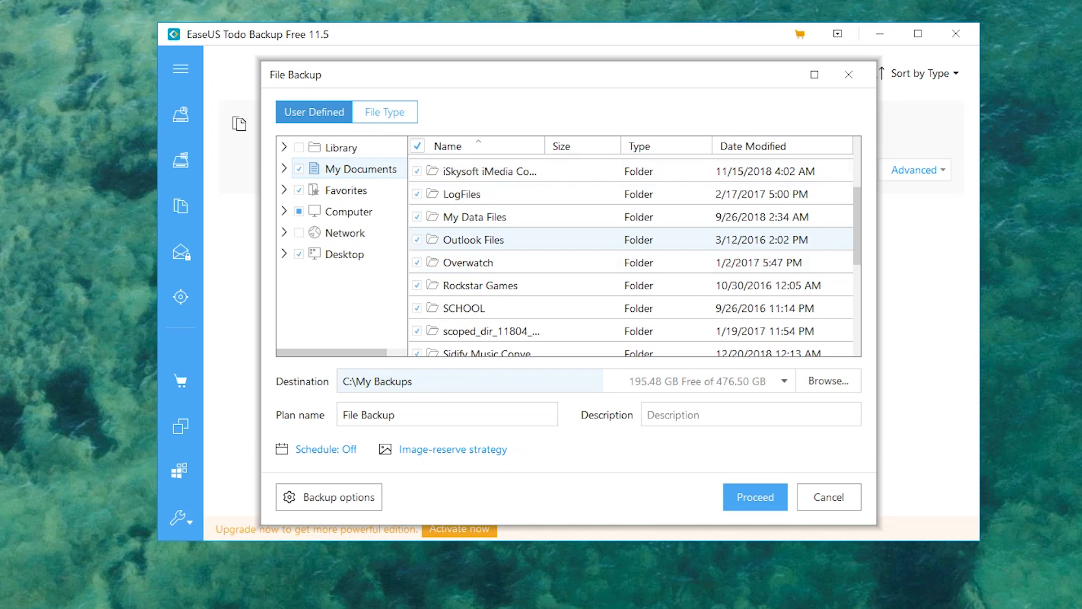
pyautogui.click(417, 146)
pyautogui.click(417, 240)
# - Set the destination to ION 64 (I:) and create the new file backup plan
pyautogui.click(819, 380)
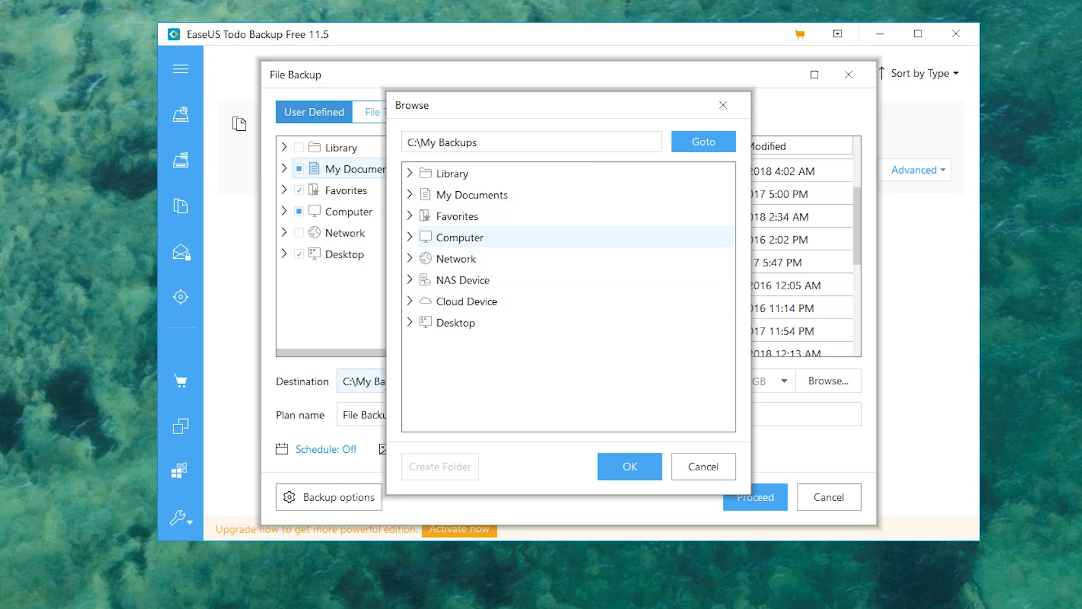
pyautogui.click(410, 237)
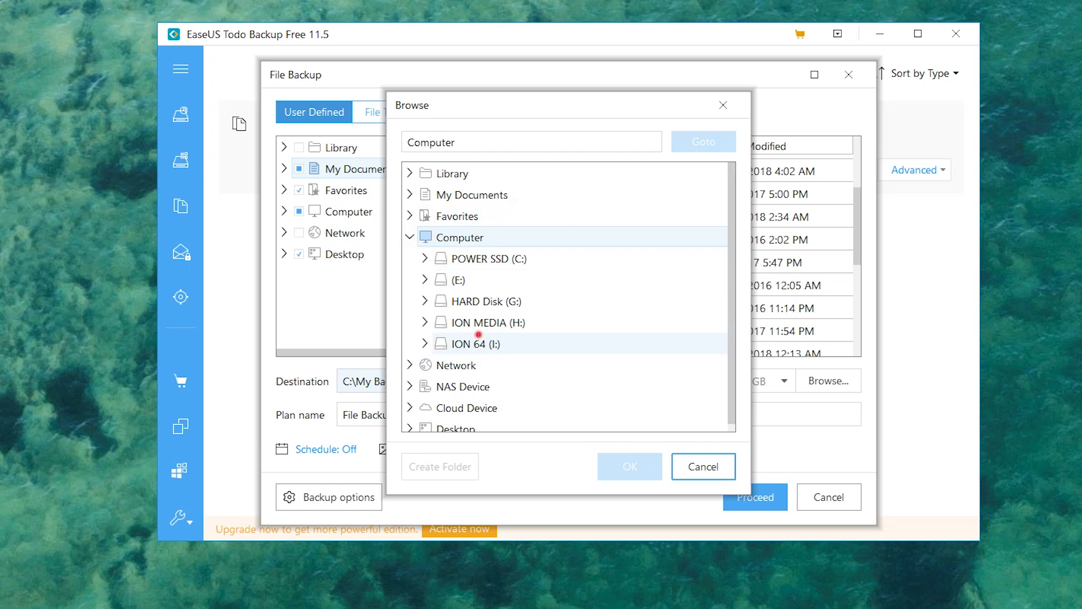
pyautogui.click(486, 342)
pyautogui.click(614, 458)
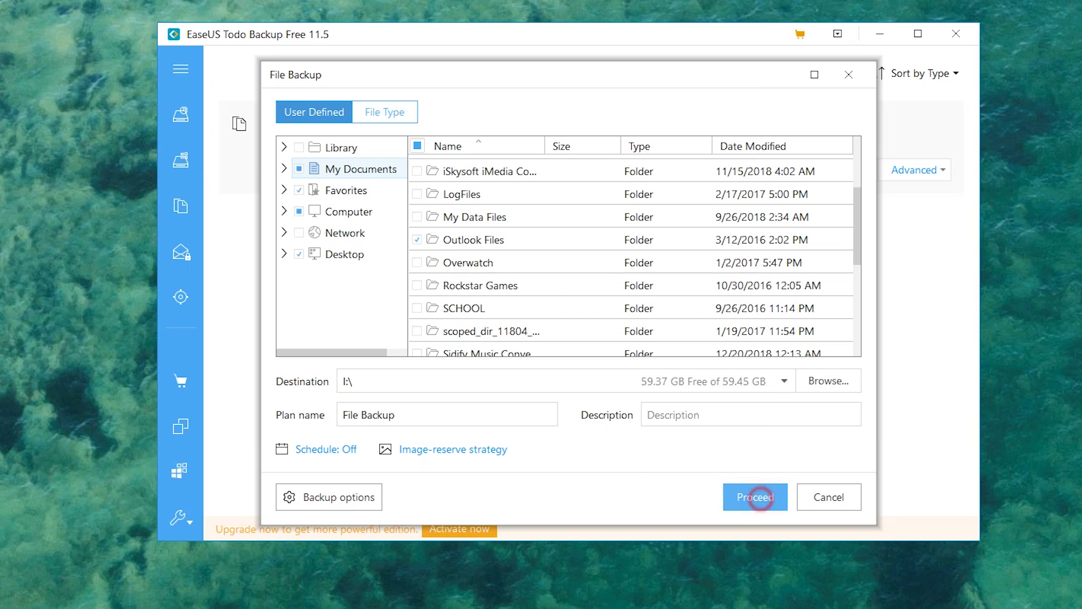
pyautogui.click(763, 498)
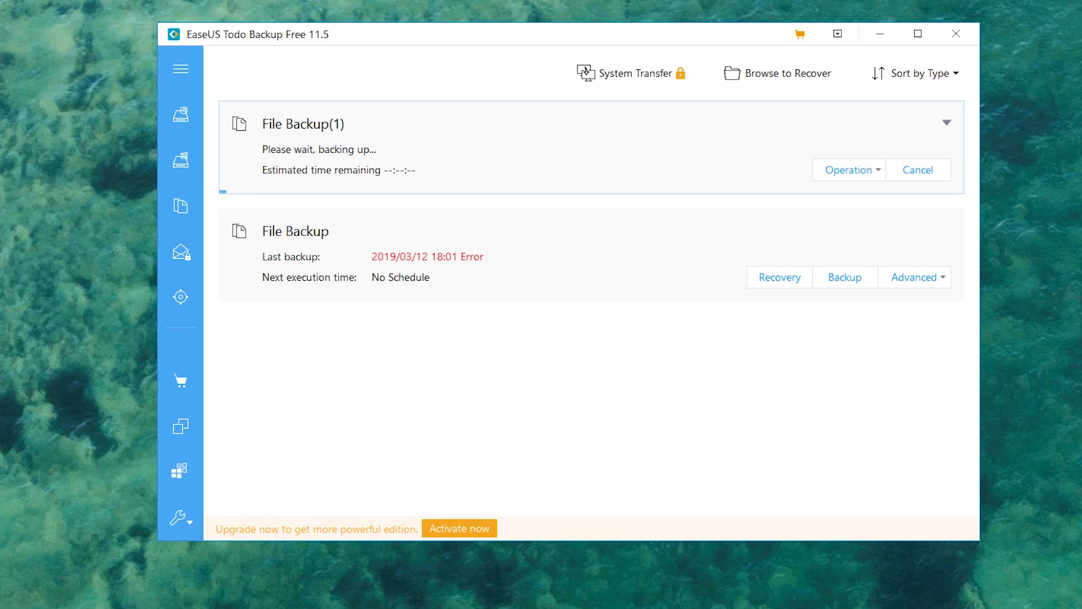
# - Check the after-backup options while File Backup(1) runs, then open Disk/Partition Clone
pyautogui.click(853, 168)
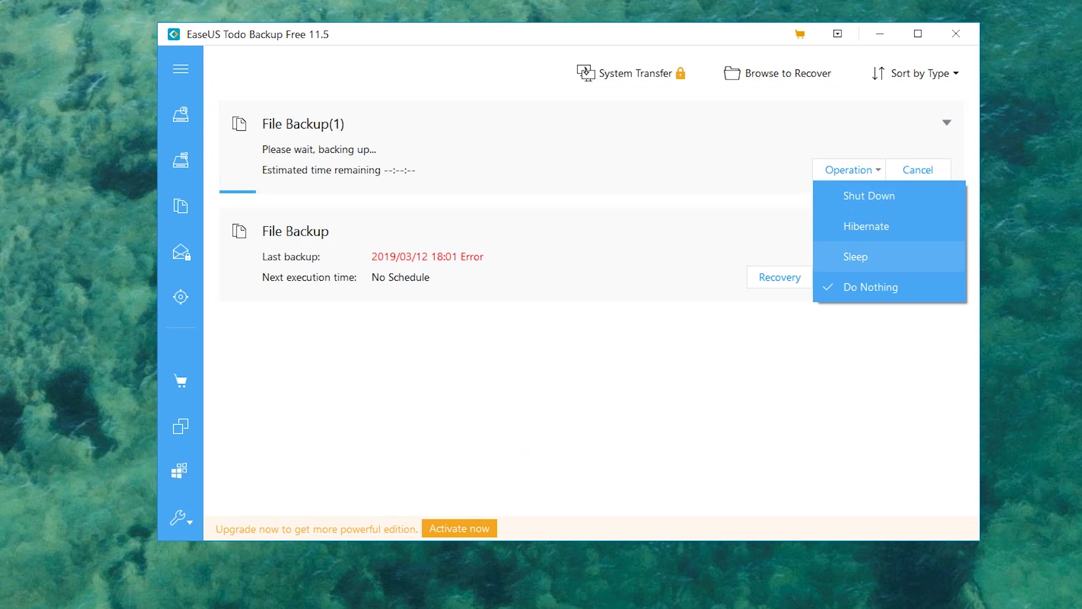
pyautogui.click(686, 174)
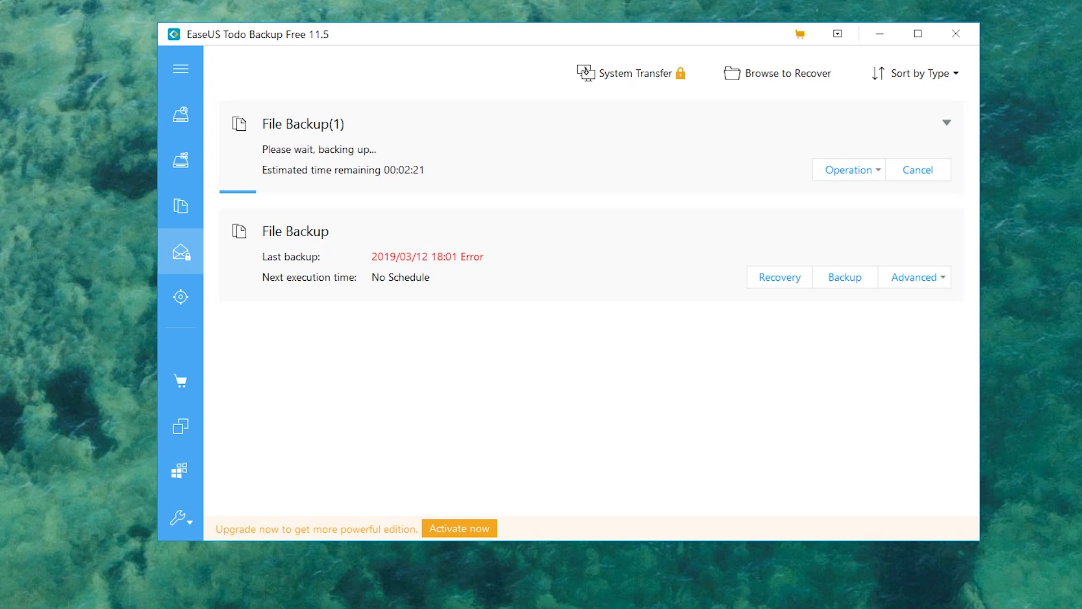
pyautogui.moveTo(181, 114)
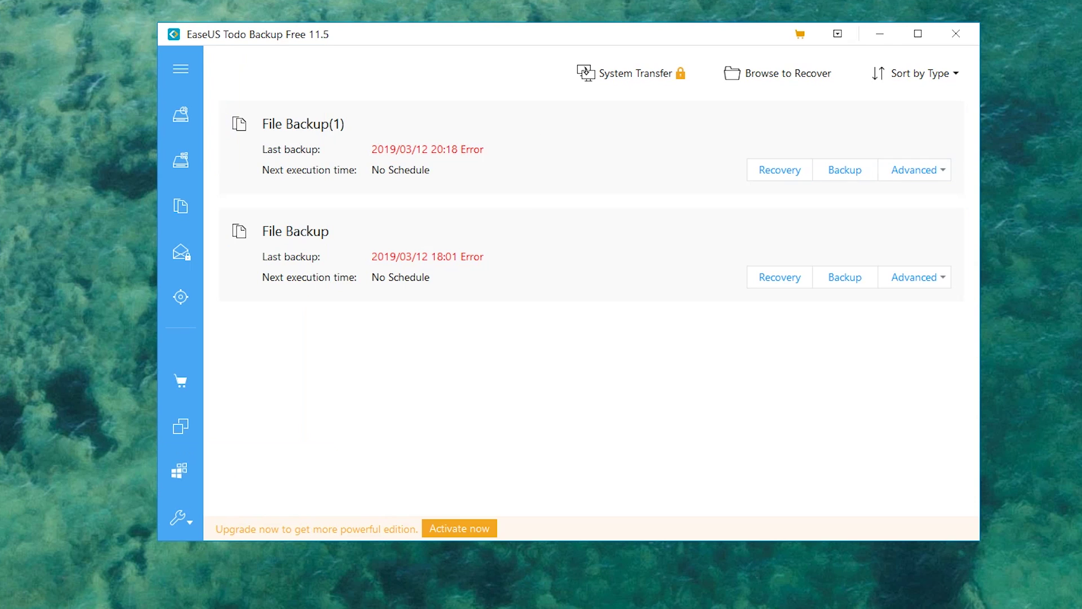
pyautogui.click(180, 426)
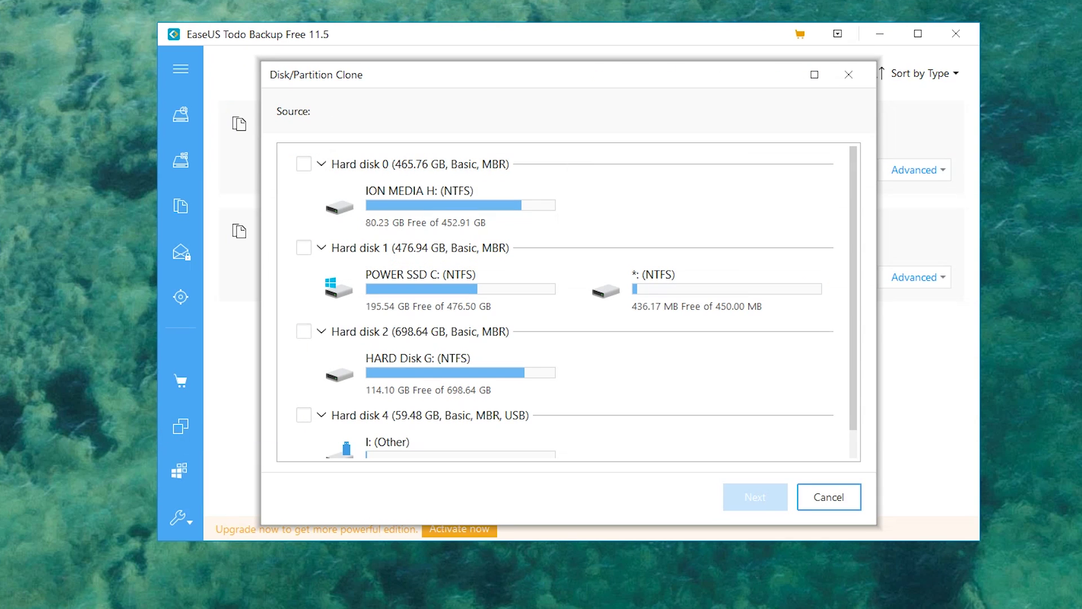
pyautogui.click(321, 164)
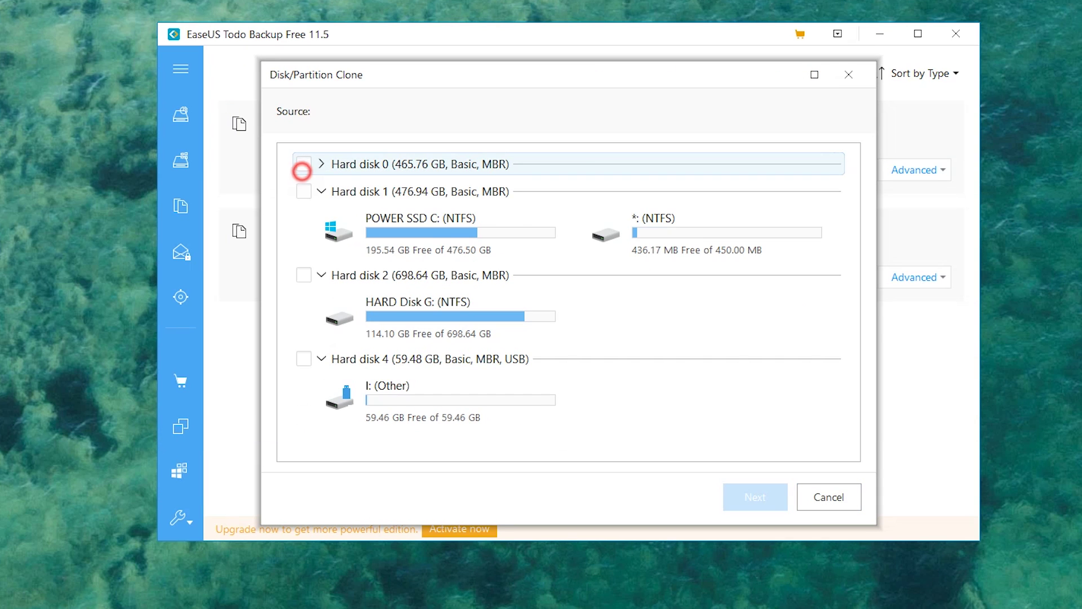
pyautogui.click(303, 164)
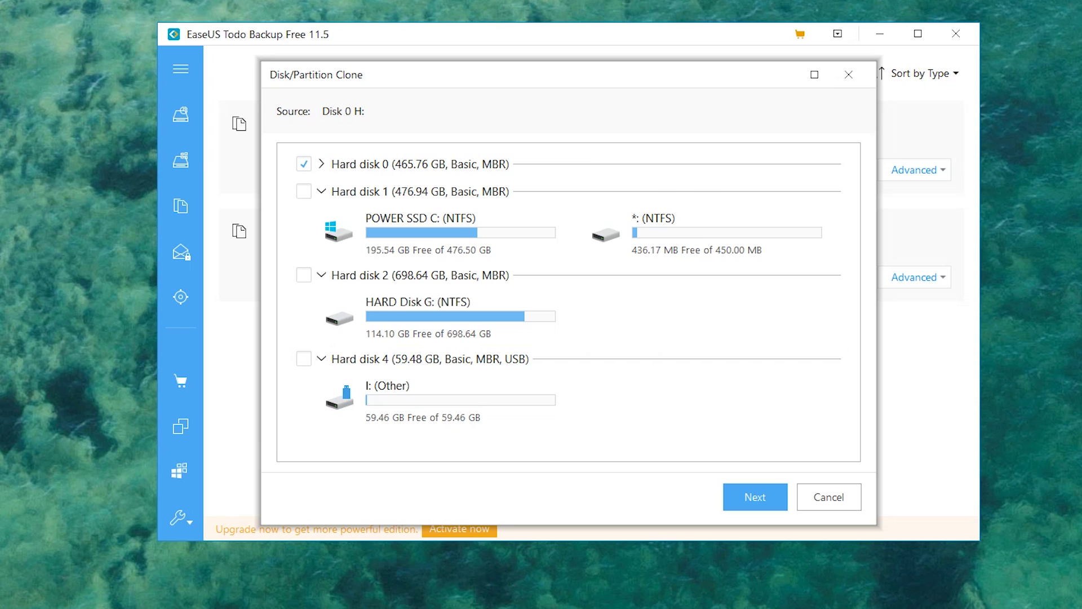
pyautogui.click(829, 496)
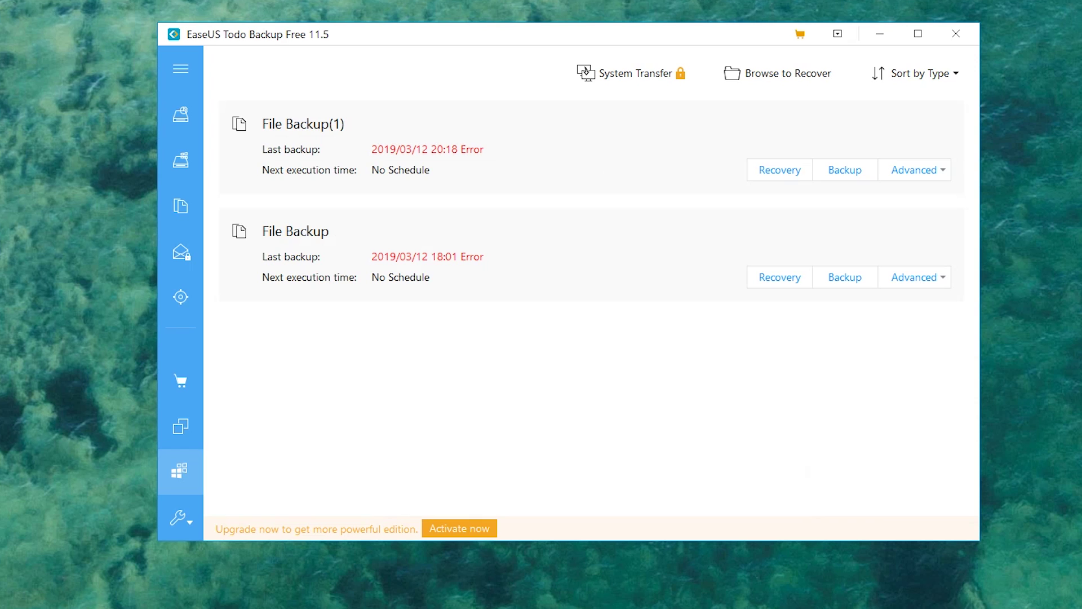
pyautogui.click(180, 471)
pyautogui.click(842, 506)
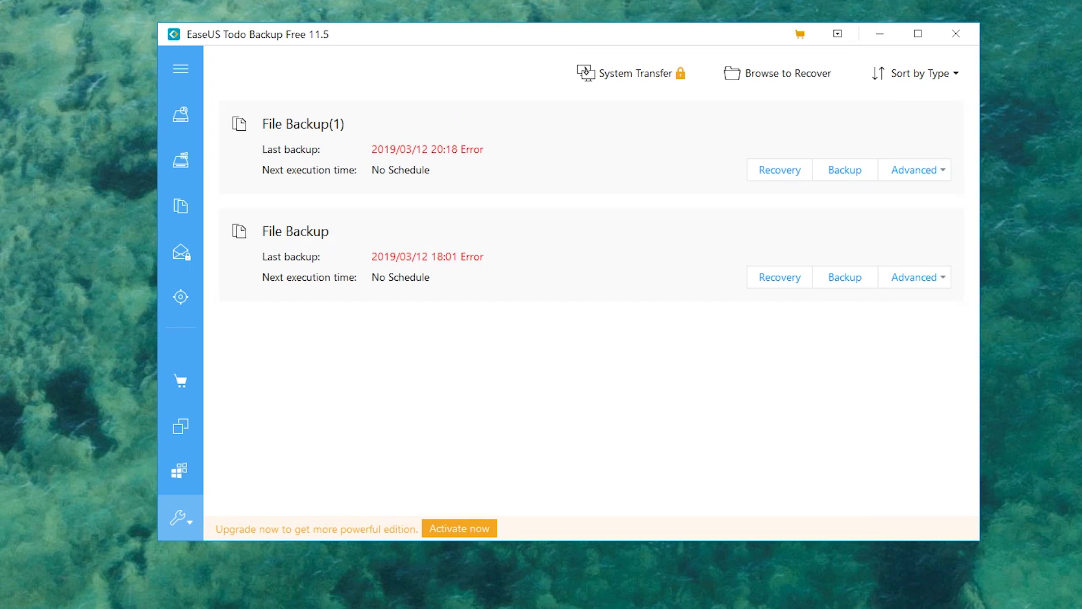
pyautogui.click(179, 517)
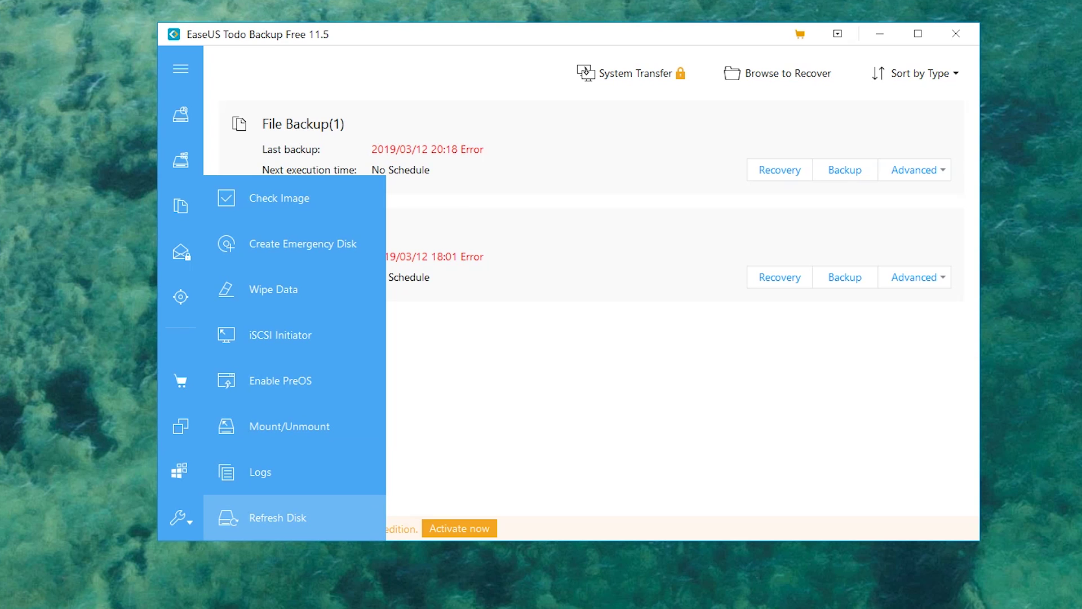
pyautogui.click(423, 430)
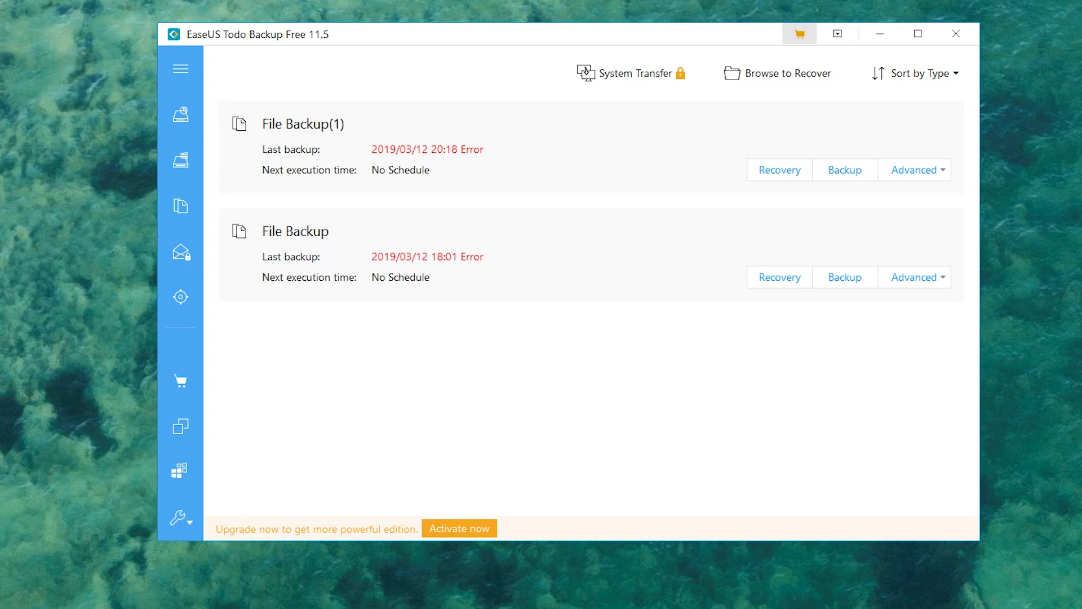
# - Expand the left sidebar so its backup, clone and tool features show text labels
pyautogui.click(186, 66)
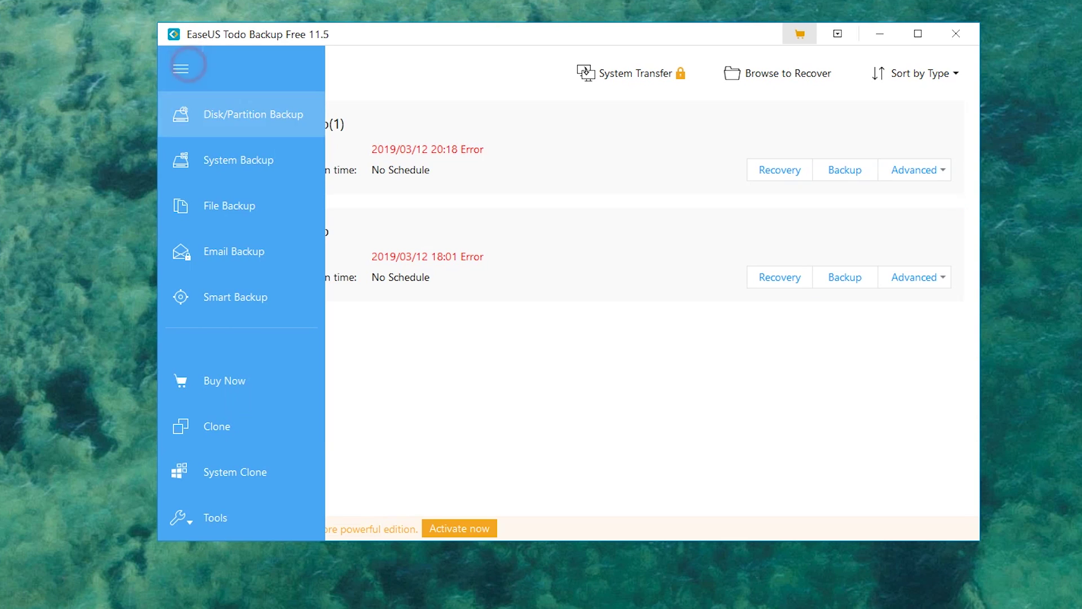